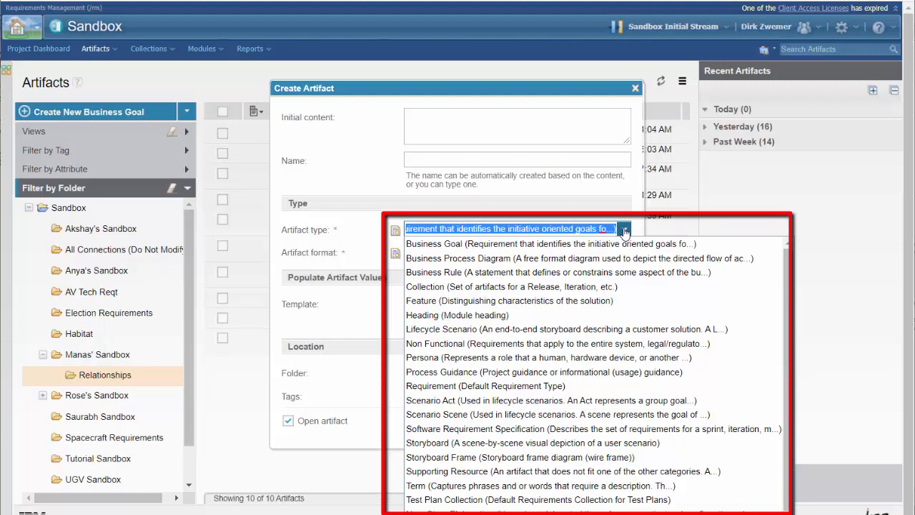
Review the available artifact types, open the System Requirement artifact (878), and examine its link options
click(624, 229)
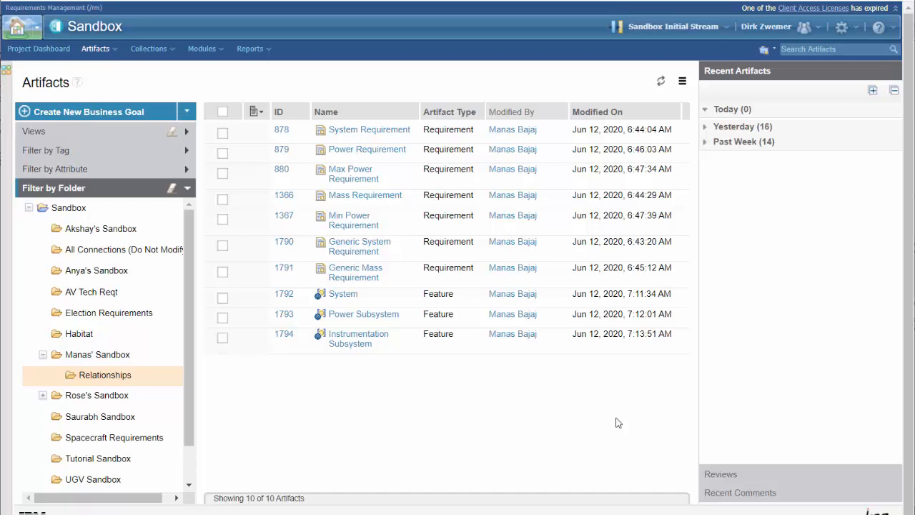
click(357, 130)
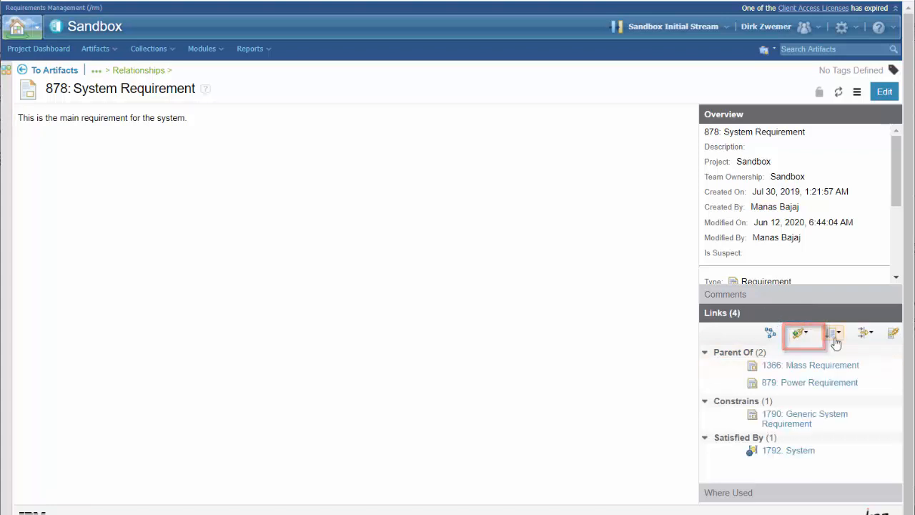
click(808, 339)
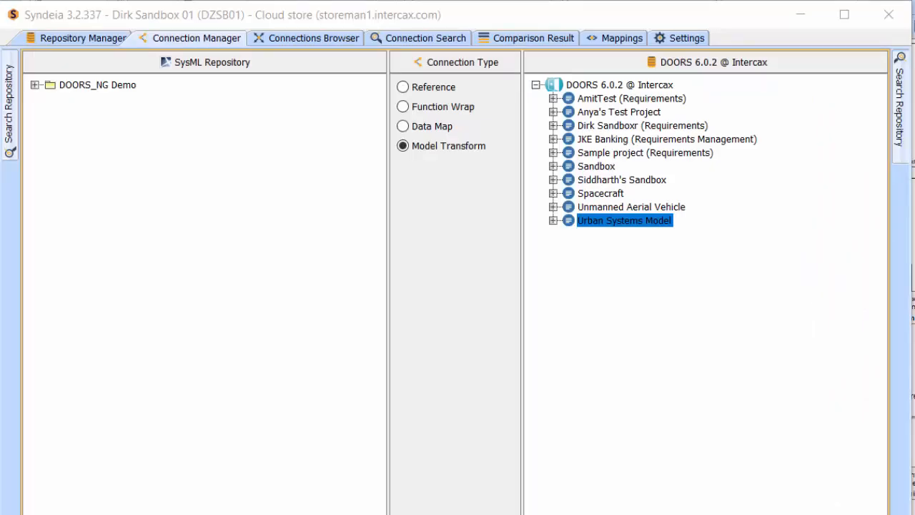
In Syndeia, expand the Sandbox project in the DOORS repository to show the Relationships folder and the links of 878 - System Requirement
click(553, 166)
drag(882, 166, 895, 452)
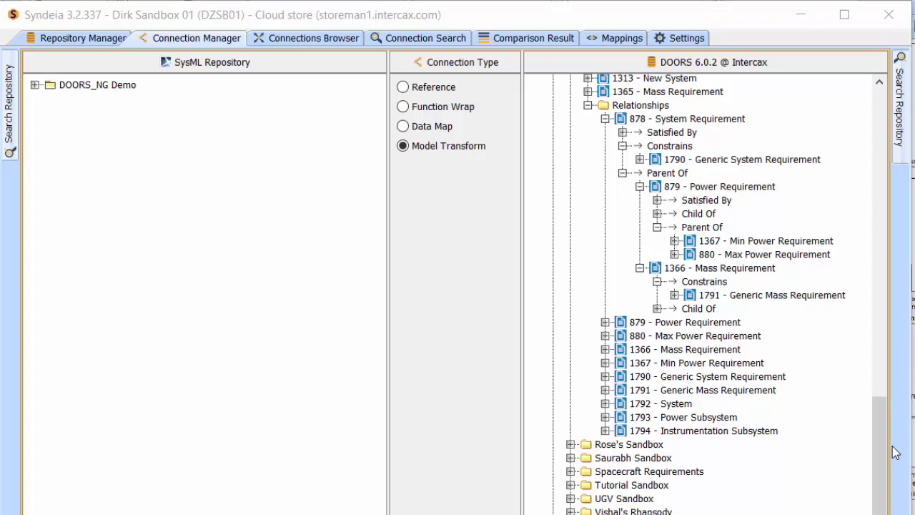
Start adding a DOORS_NG artifact type by retrieving the Text types of the Unmanned Aerial Vehicle project from DOORS 6.0.2 @ Intercax
click(619, 38)
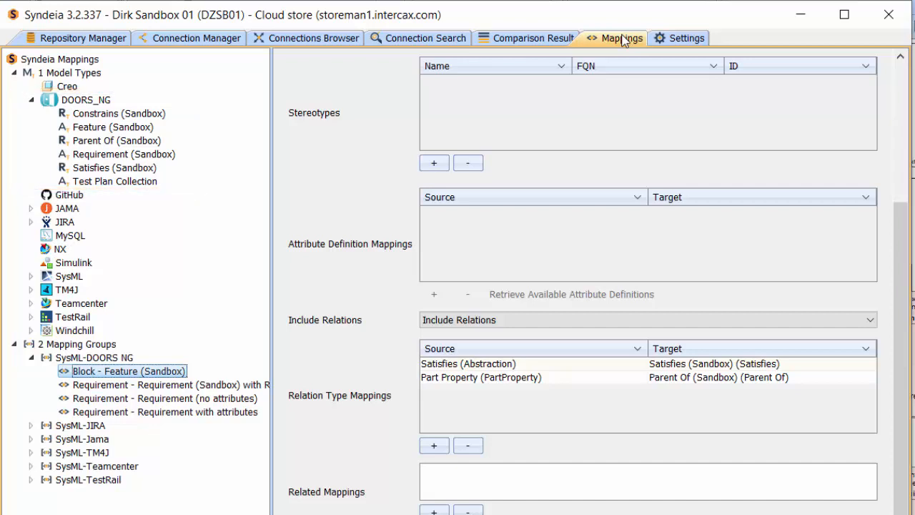
click(116, 158)
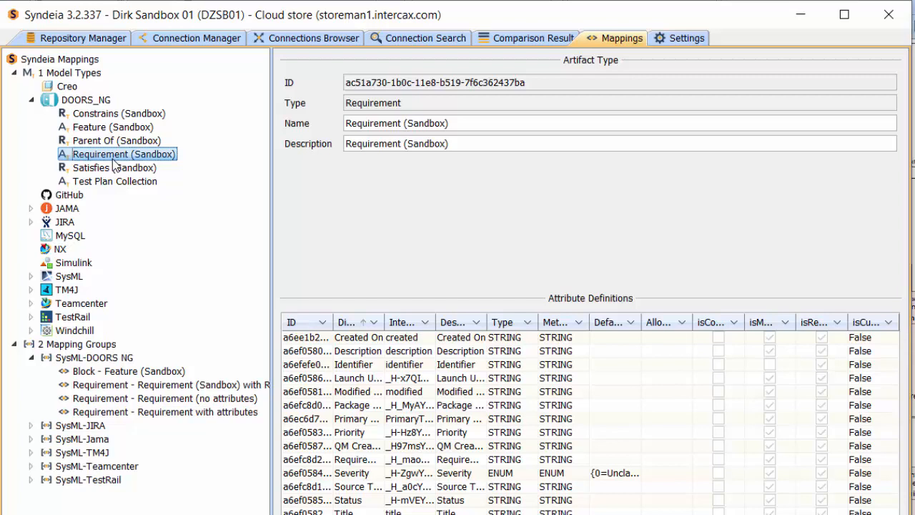
right_click(96, 101)
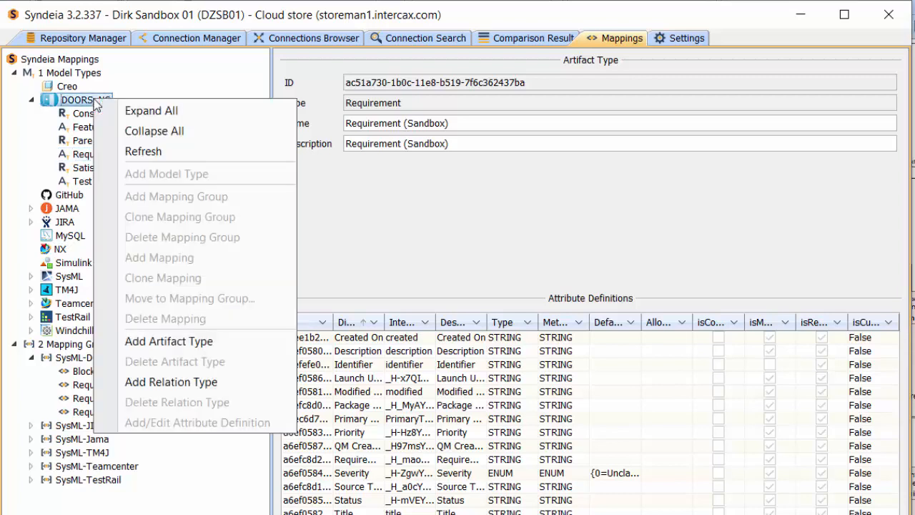
click(178, 342)
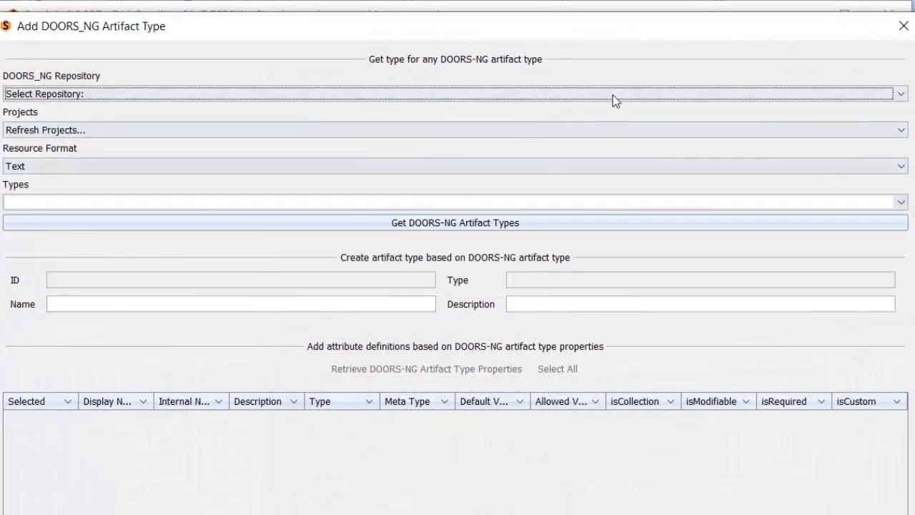
click(613, 94)
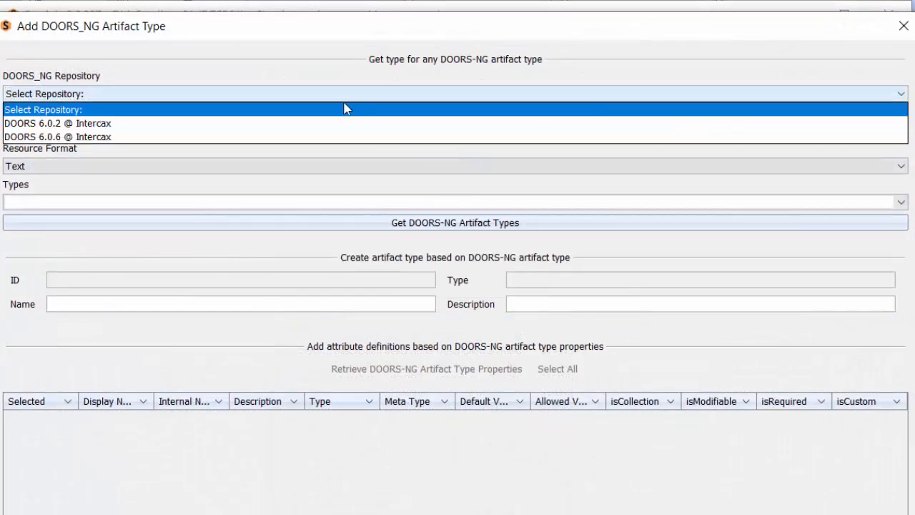
click(119, 124)
click(168, 132)
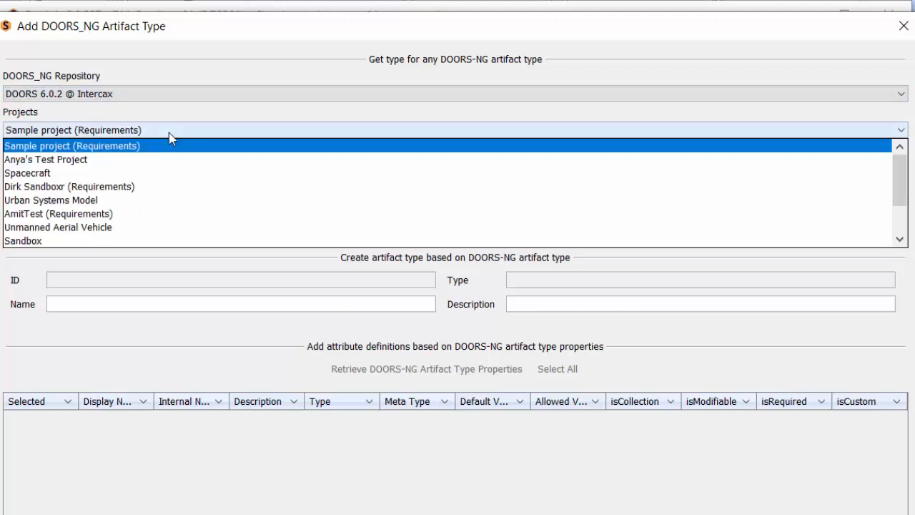
click(99, 227)
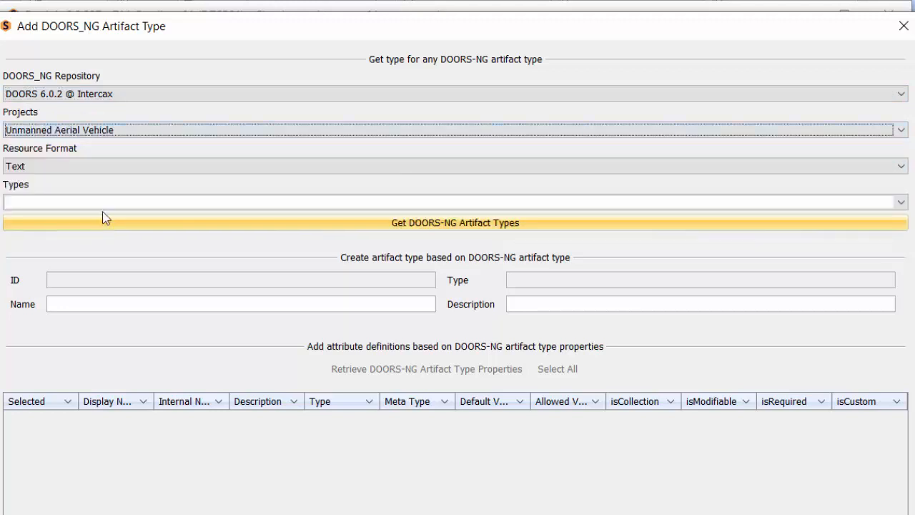
click(464, 224)
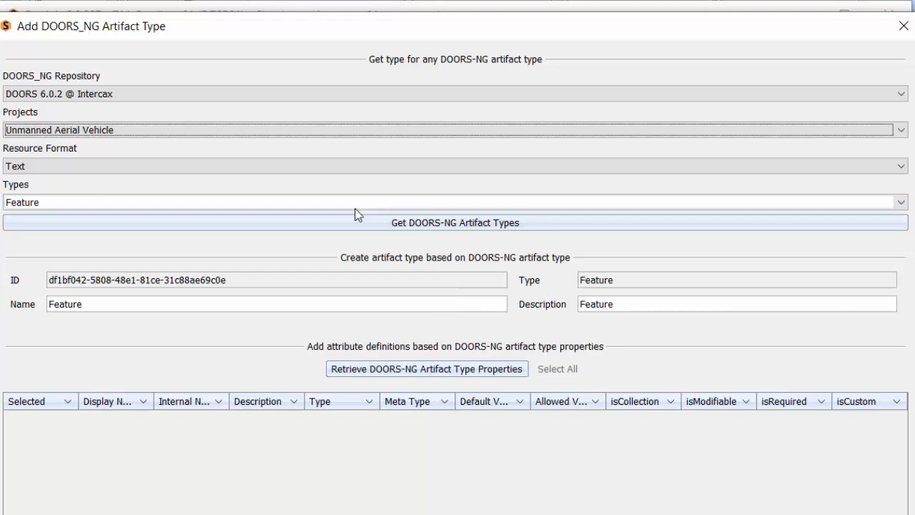
Choose the Requirement type, set its name and description to "Requirement (UAV)", and retrieve its artifact type properties
click(179, 206)
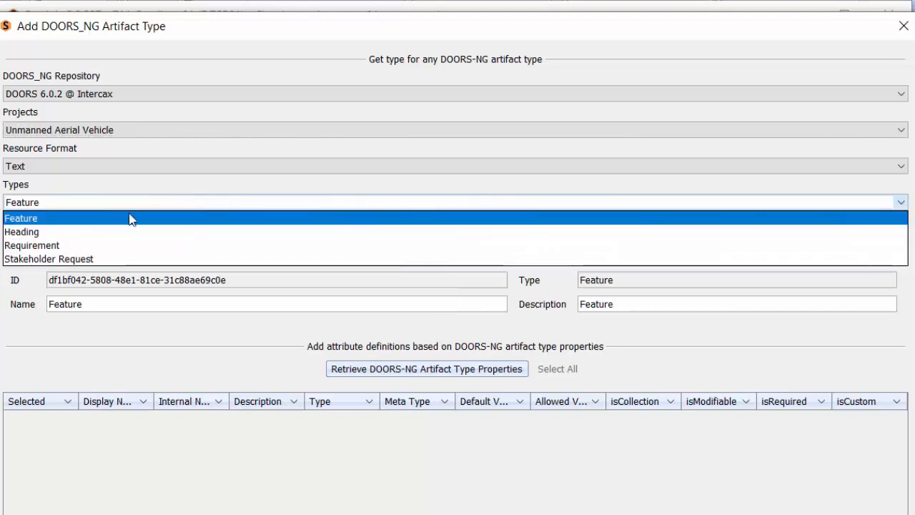
click(70, 247)
click(172, 309)
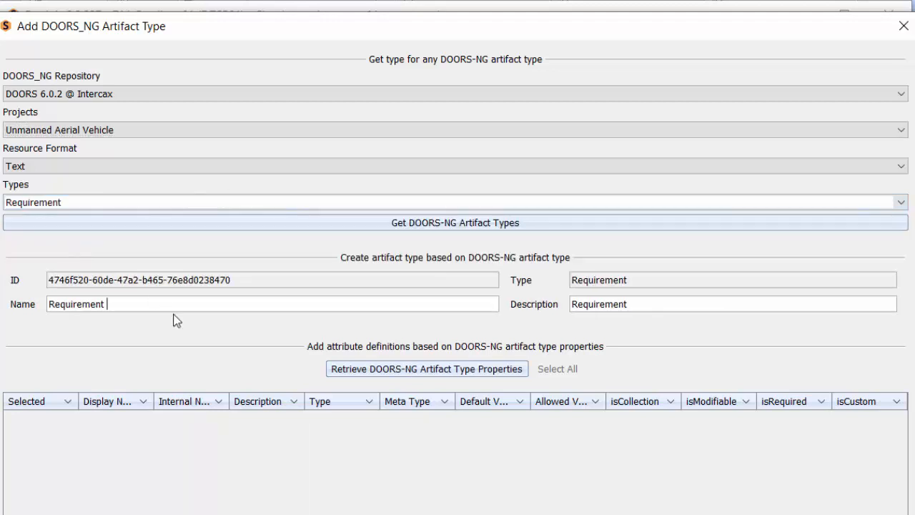
text((UAV))
click(650, 300)
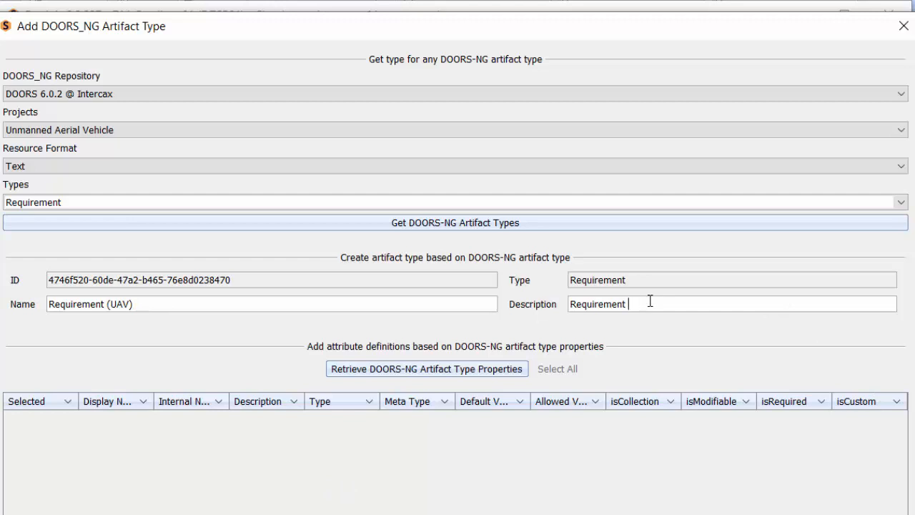
text((UAV)
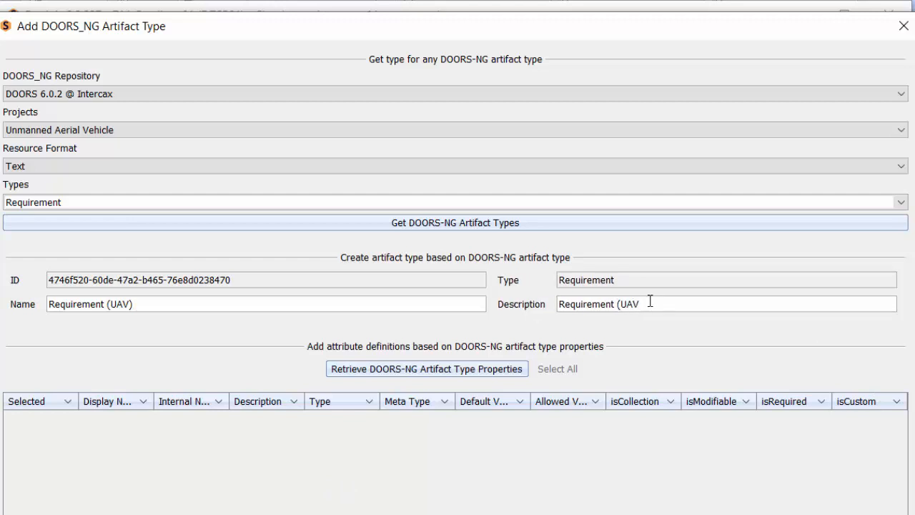
text())
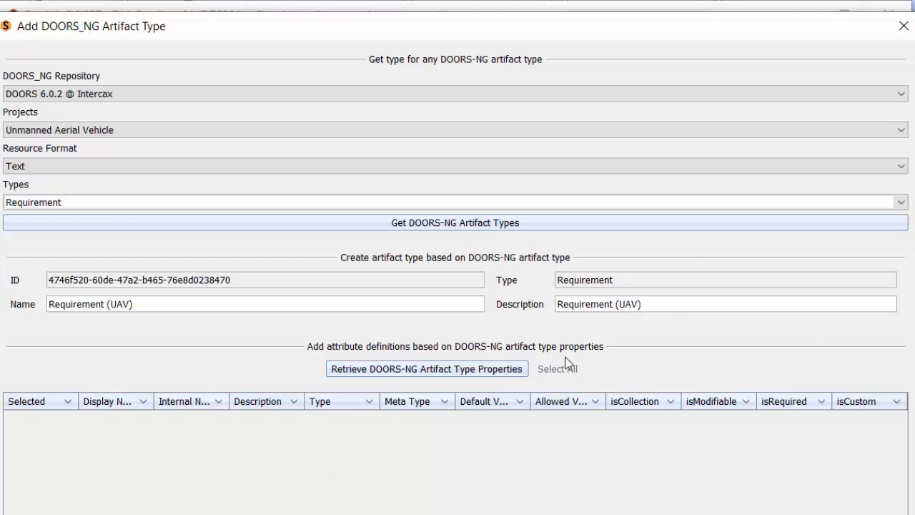
click(472, 369)
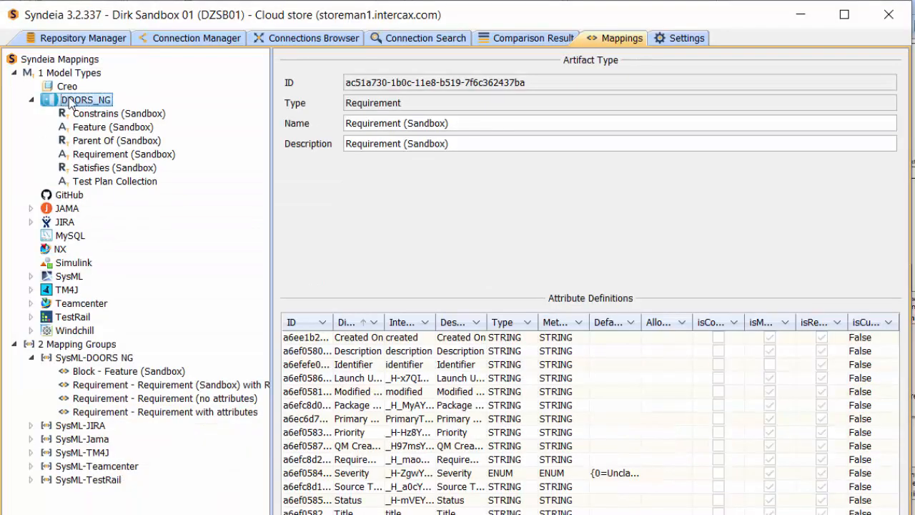
Try to add a DOORS_NG relation type with type "Constrains" and name "Constrains Sandbox"
right_click(70, 103)
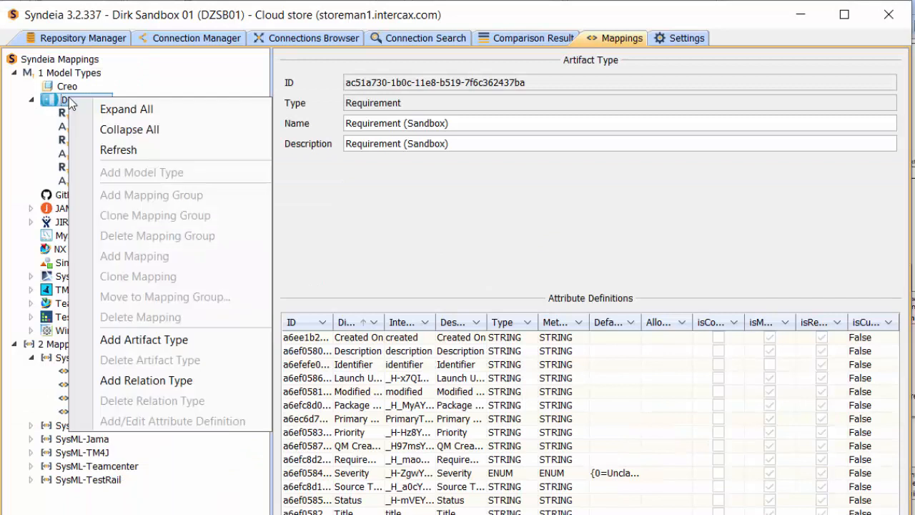
click(143, 386)
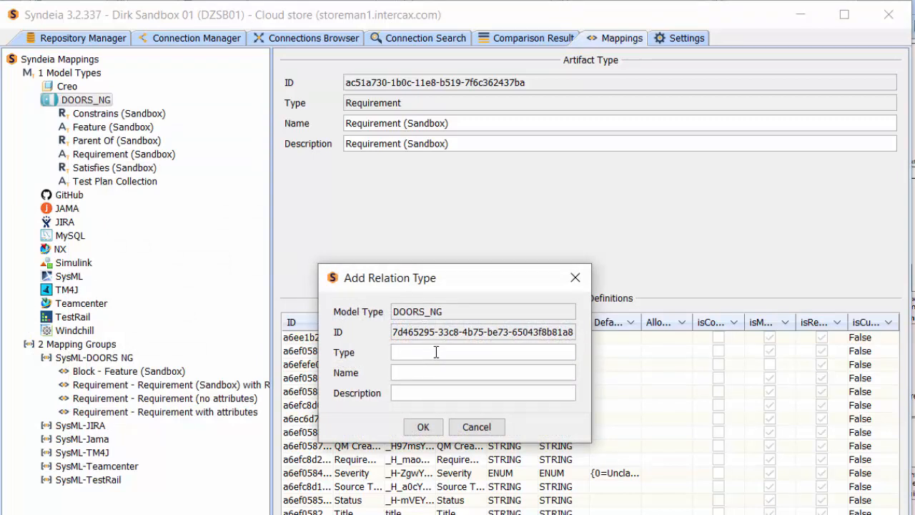
text(Constrains)
click(411, 372)
text(Constrains Sandbox)
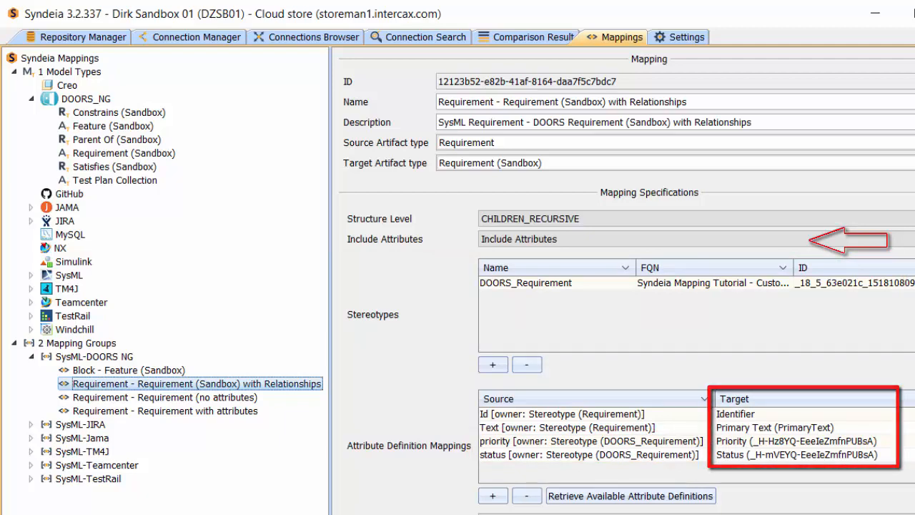
Review the attribute and relation mappings of Requirement - Requirement (Sandbox) with Relationships, and check the general mapping settings
scroll(627, 280, down, 5)
scroll(627, 280, down, 3)
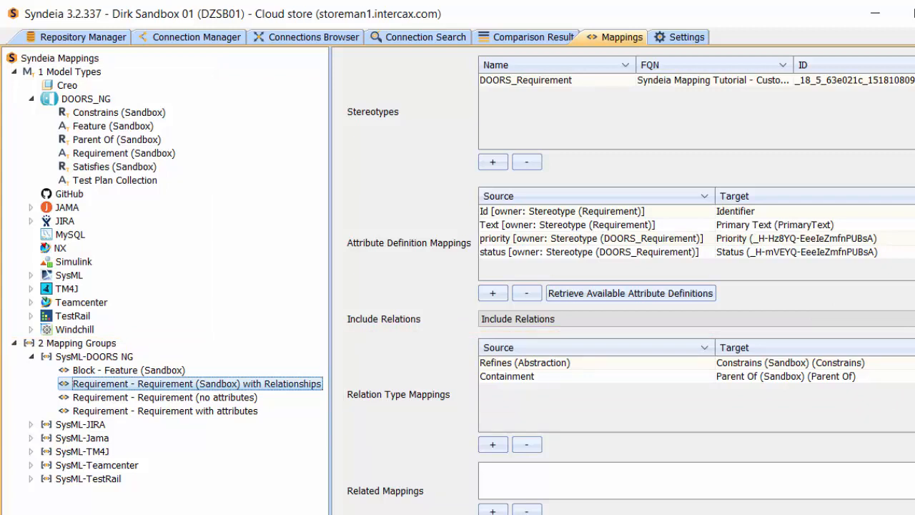
click(685, 40)
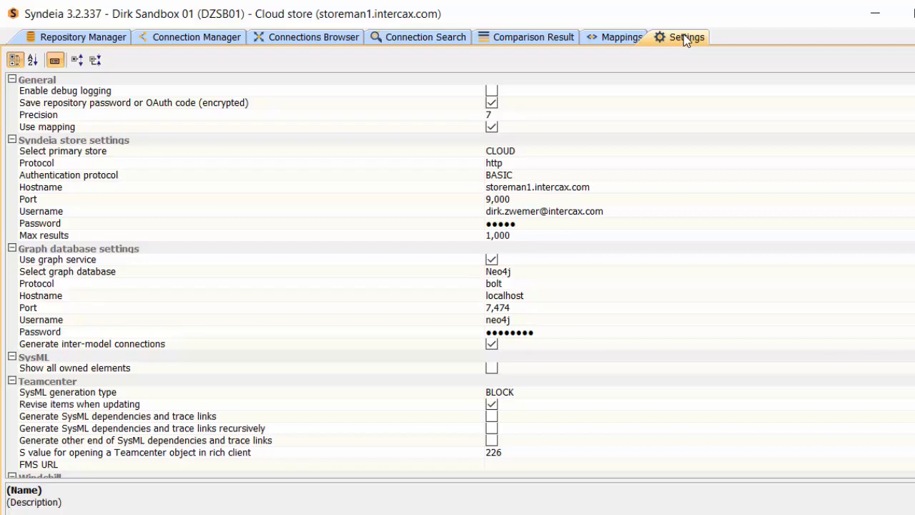
Model-transform 878 - System Requirement into the DOORS_NG Demo package with the Requirement - Requirement (Sandbox) with Relationships mapping, and expand the package
click(223, 34)
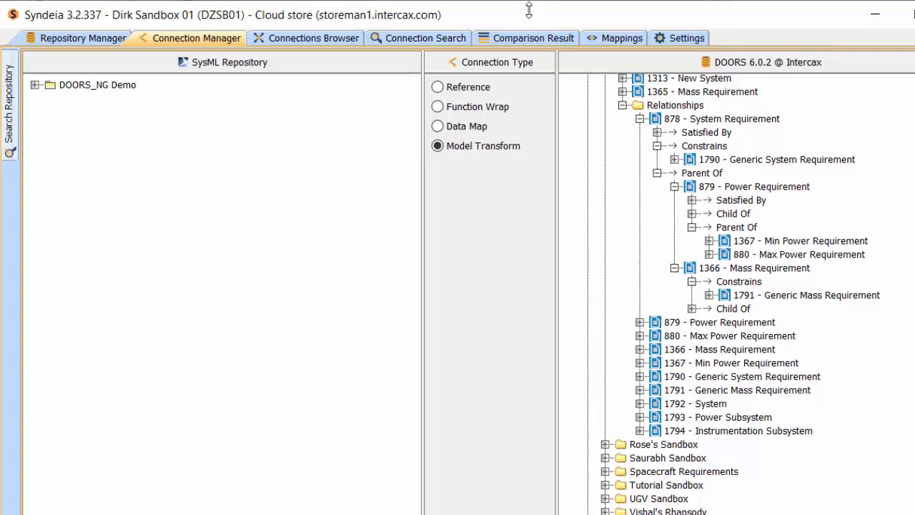
drag(664, 120, 104, 90)
click(619, 350)
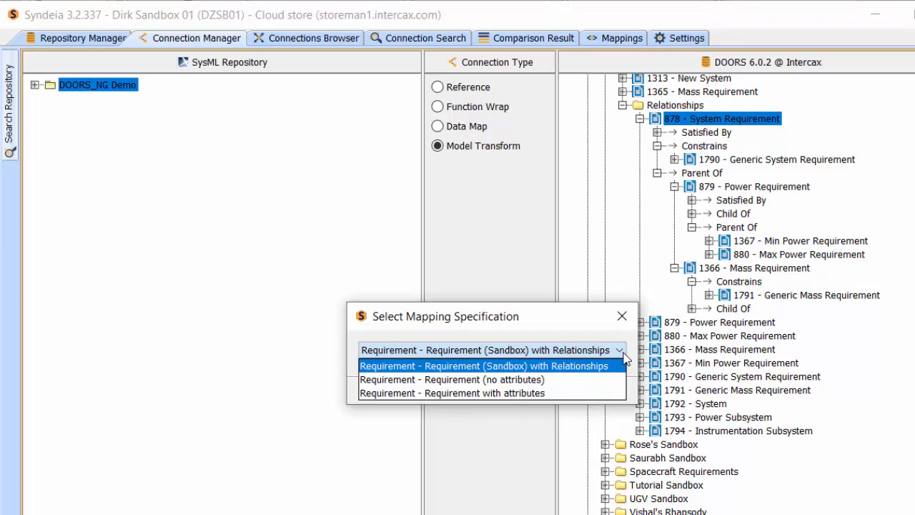
click(623, 354)
click(514, 392)
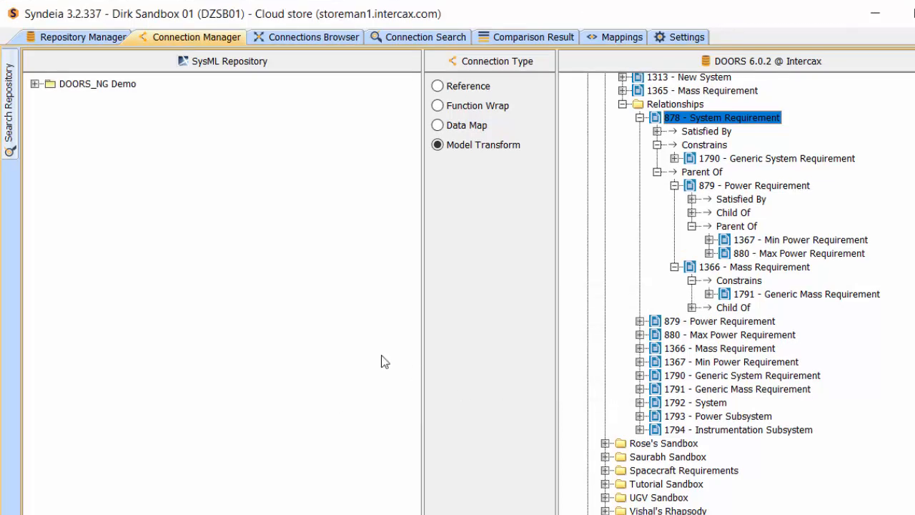
click(34, 84)
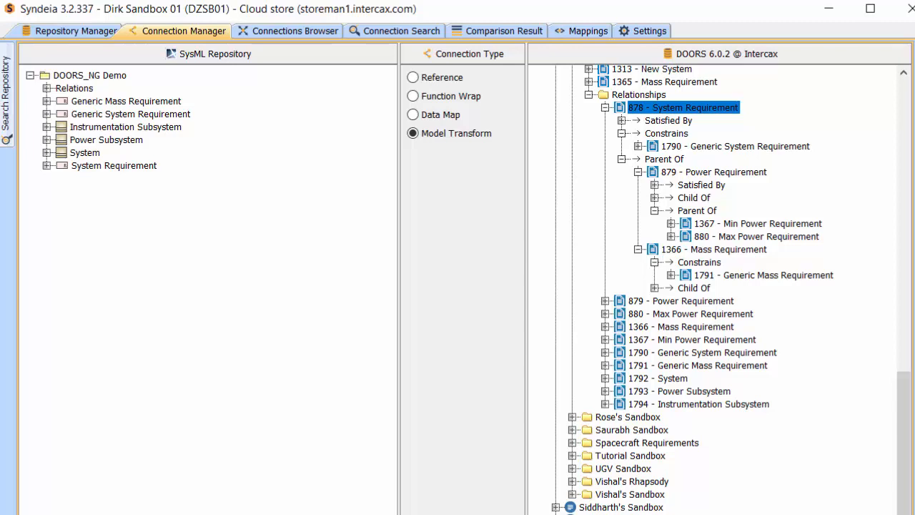
Review the mapping specifications and relation type mappings of Block - Feature (Sandbox)
click(582, 31)
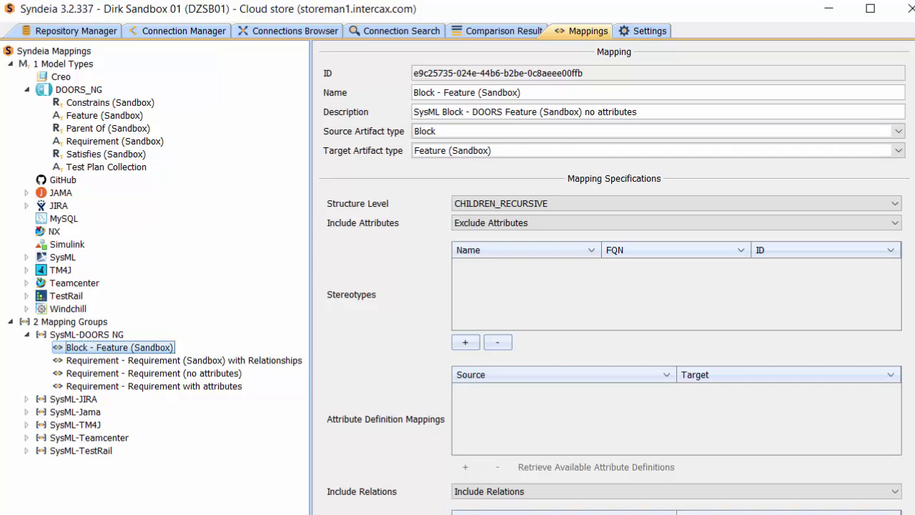
scroll(614, 277, down, 5)
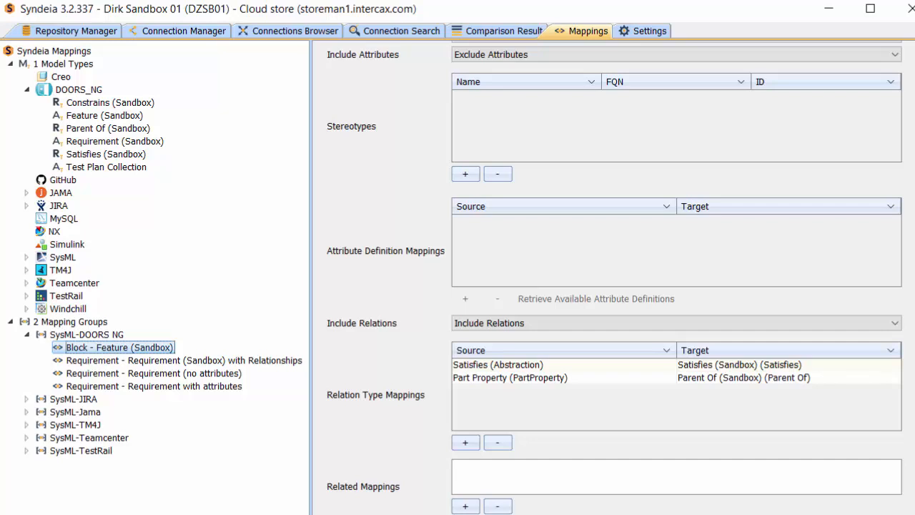
Model-transform the 1792 - System feature into the DOORS_NG Demo package with the Block - Feature (Sandbox) mapping
click(197, 31)
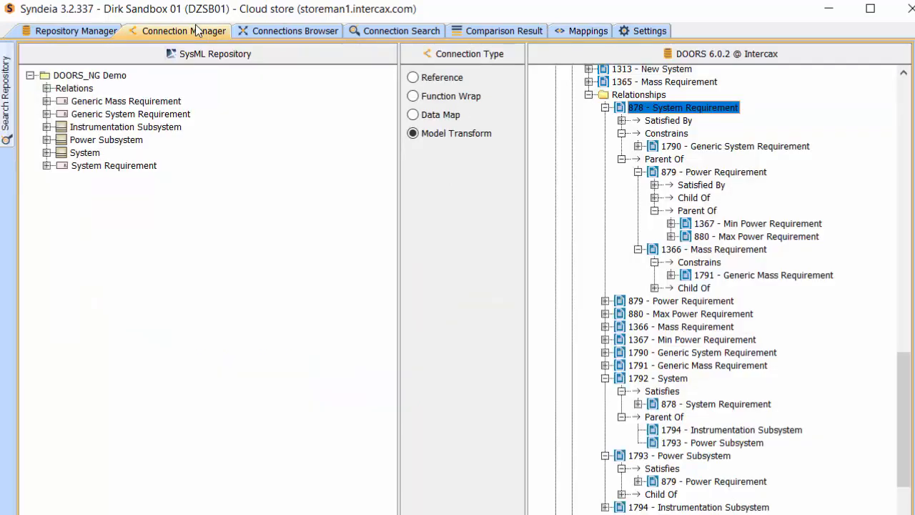
click(665, 381)
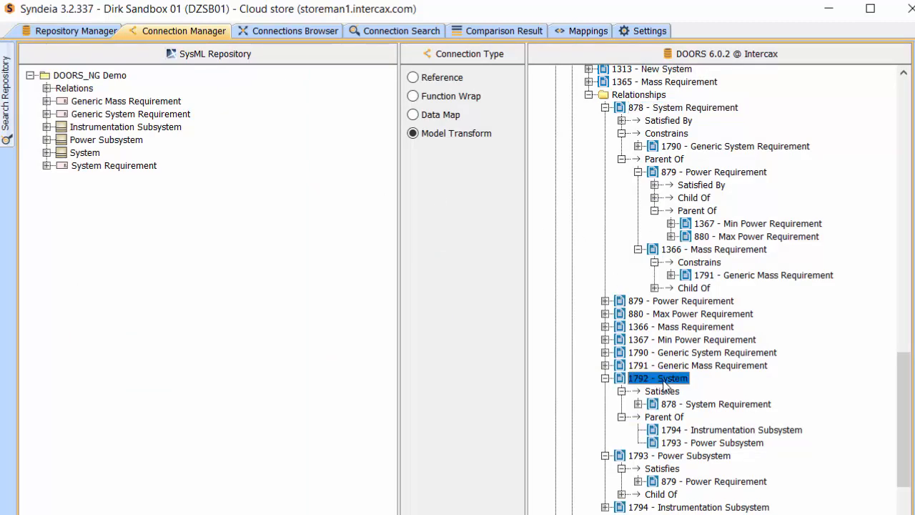
drag(665, 384, 108, 75)
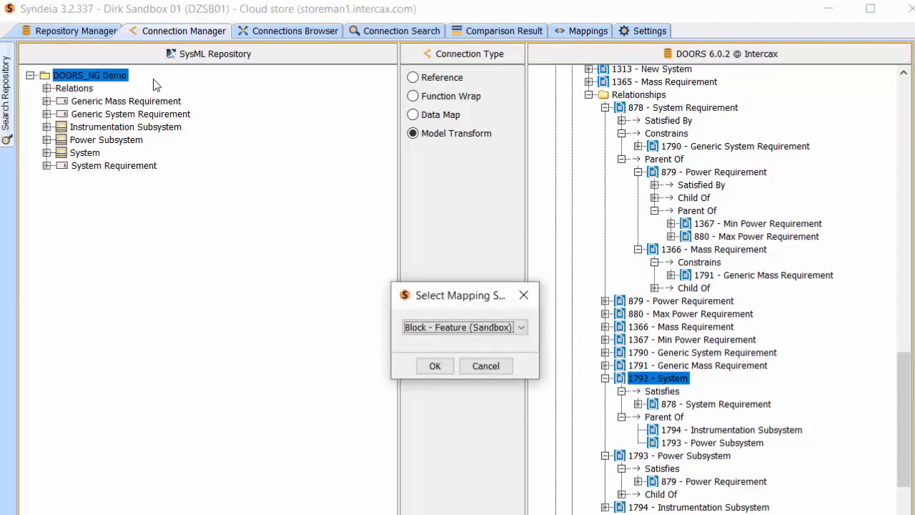
click(526, 327)
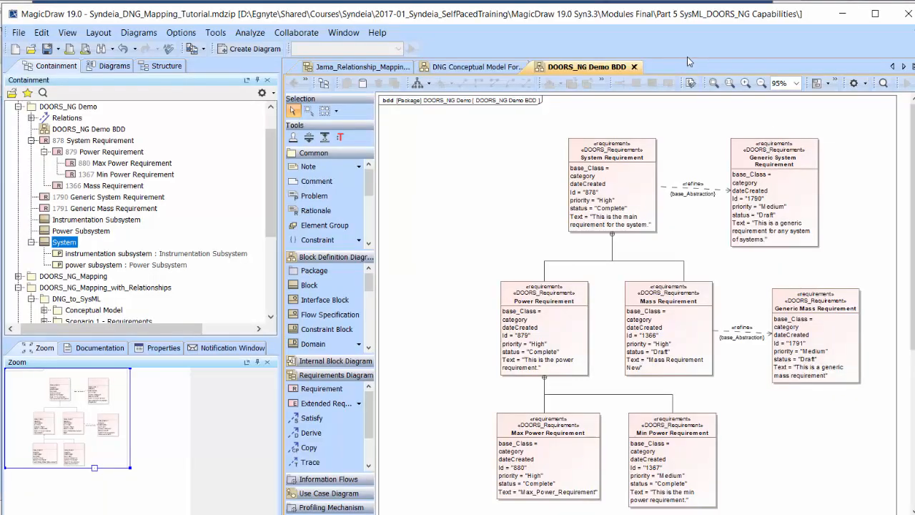
In MagicDraw, place the System block on the DOORS_NG Demo BDD and pull its power and instrumentation subsystem parts out as separate blocks
click(45, 245)
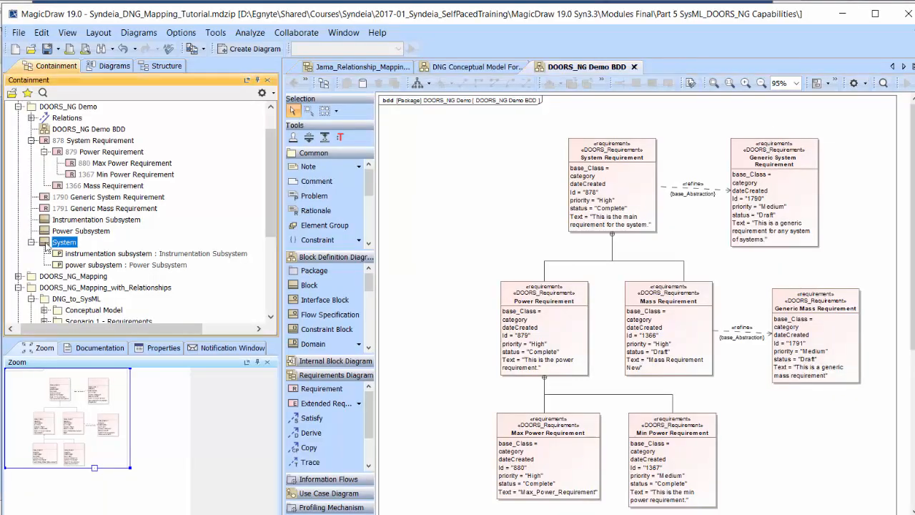
drag(45, 245, 409, 152)
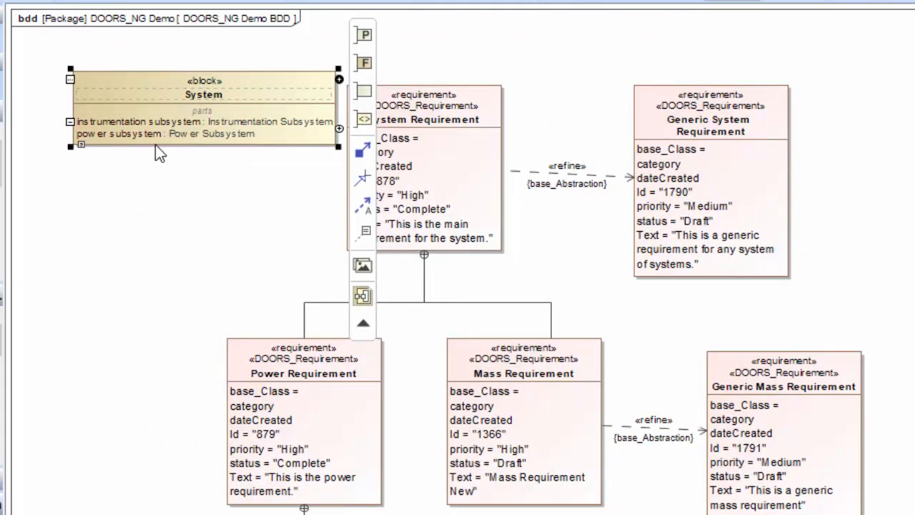
drag(156, 144, 119, 277)
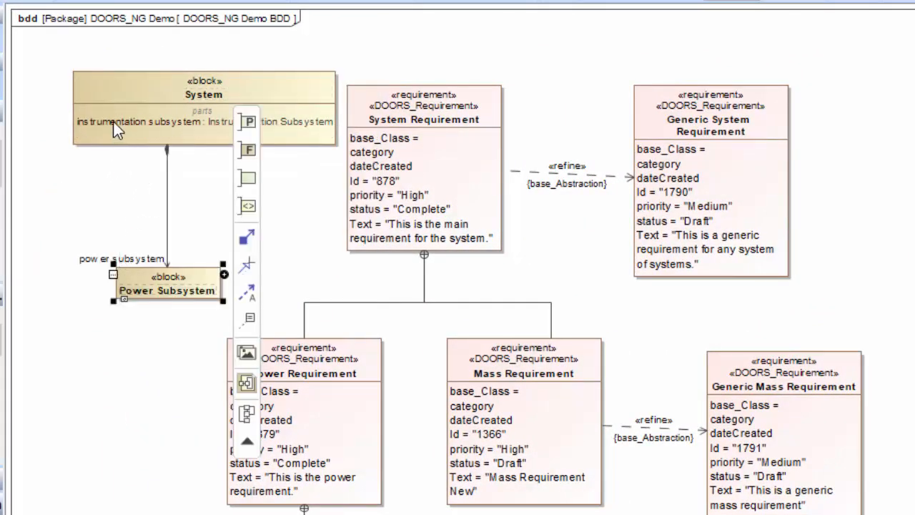
drag(113, 121, 82, 210)
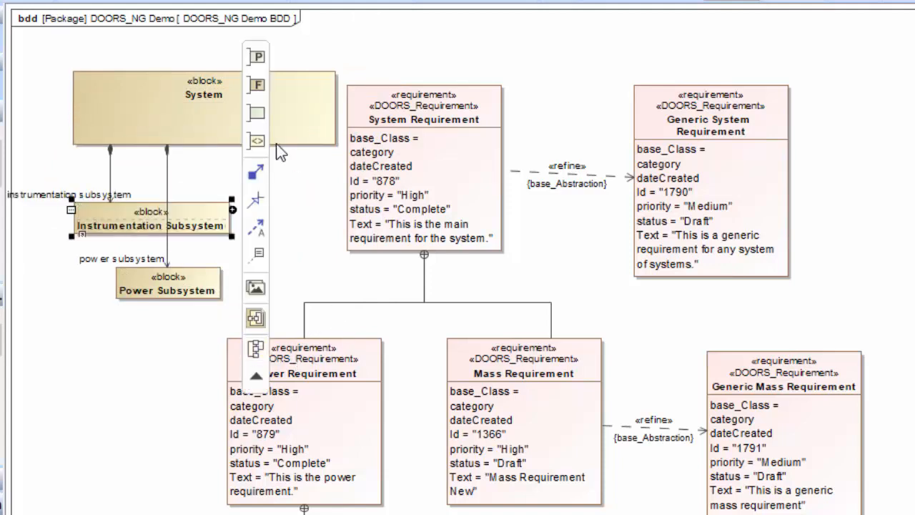
Display all paths for the System, Instrumentation Subsystem and Power Subsystem blocks, and narrow the System block to clear the satisfy link
alt+click(276, 91)
drag(279, 99, 280, 101)
mouse_move(374, 208)
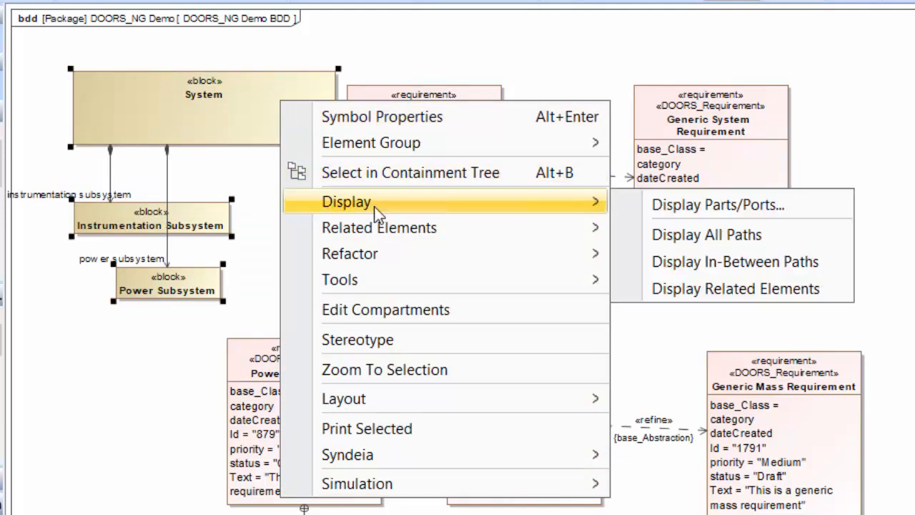
click(713, 239)
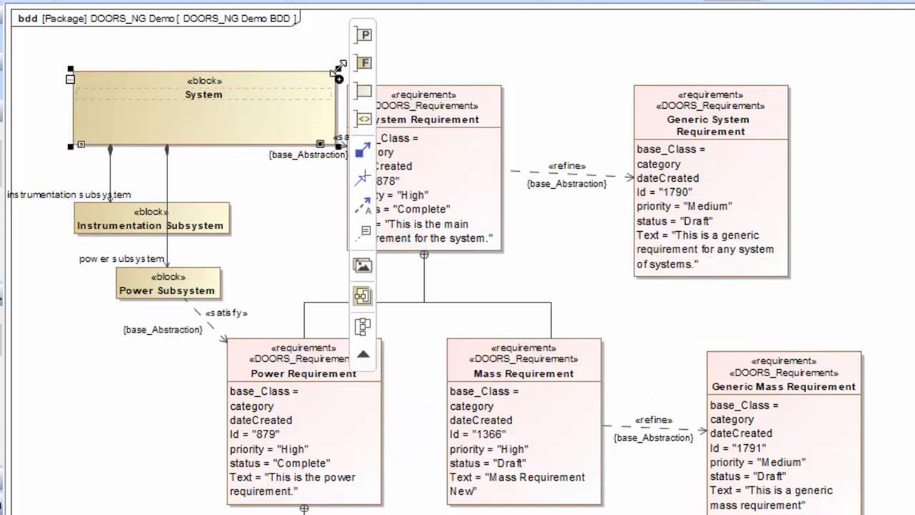
drag(339, 69, 271, 75)
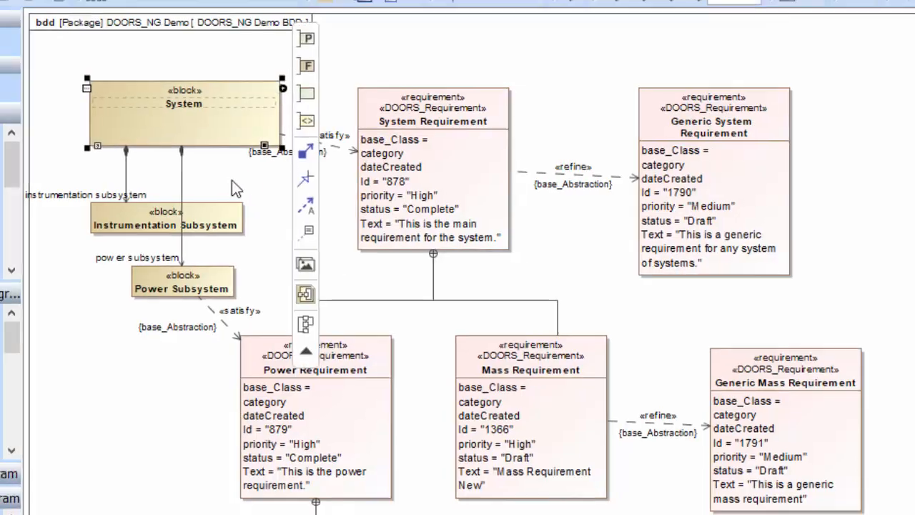